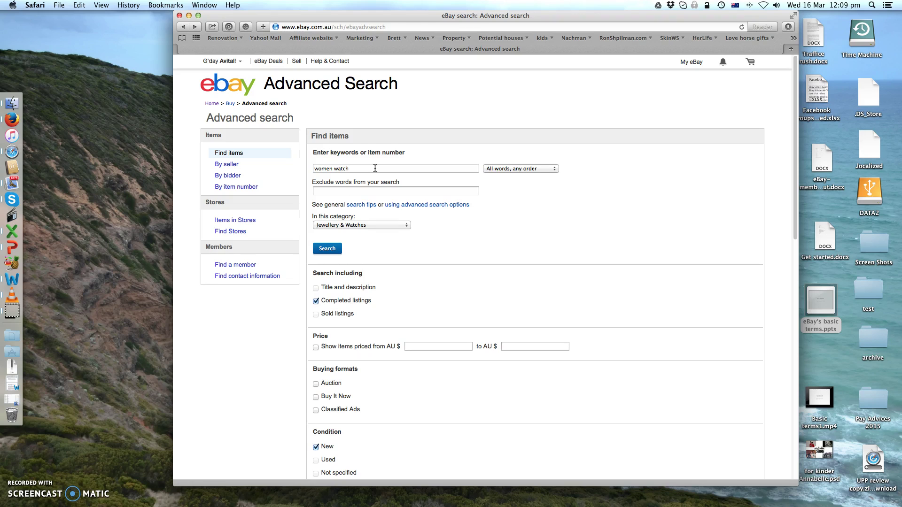
Step: Return the Advanced Search page to Safari's actual size after enlarging it
key(super+plus)
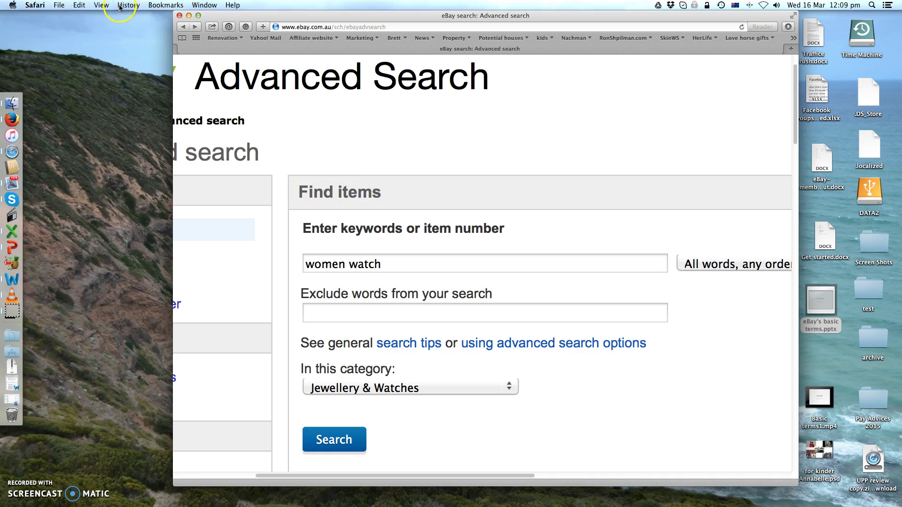
click(101, 5)
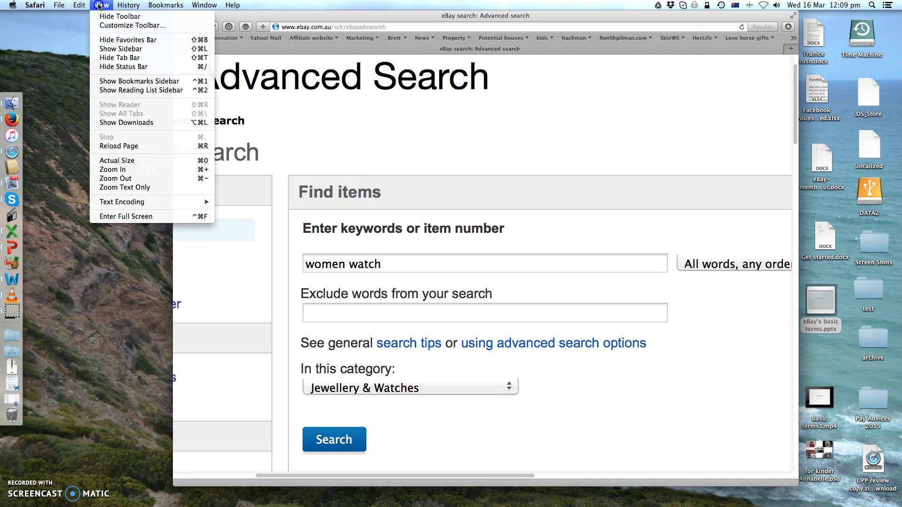
click(130, 163)
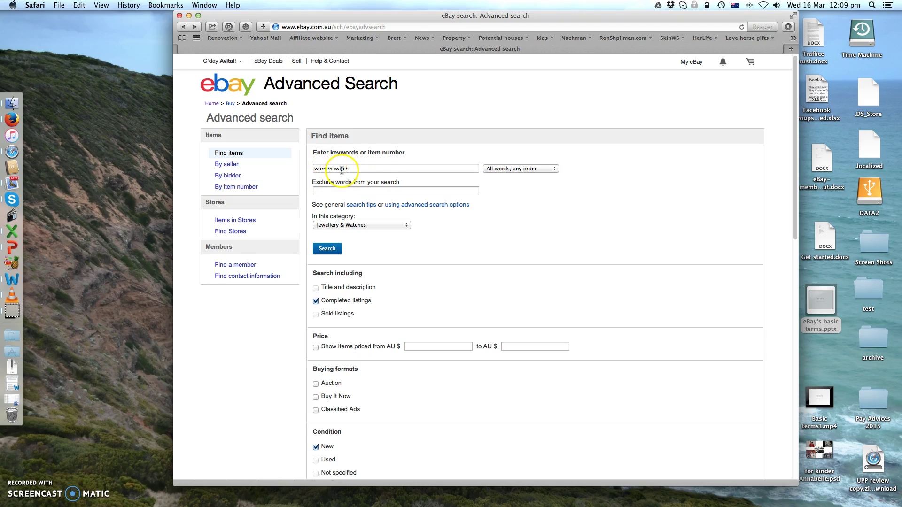
Step: Keep 'women watch' as the keywords with Jewellery & Watches as the category
click(374, 170)
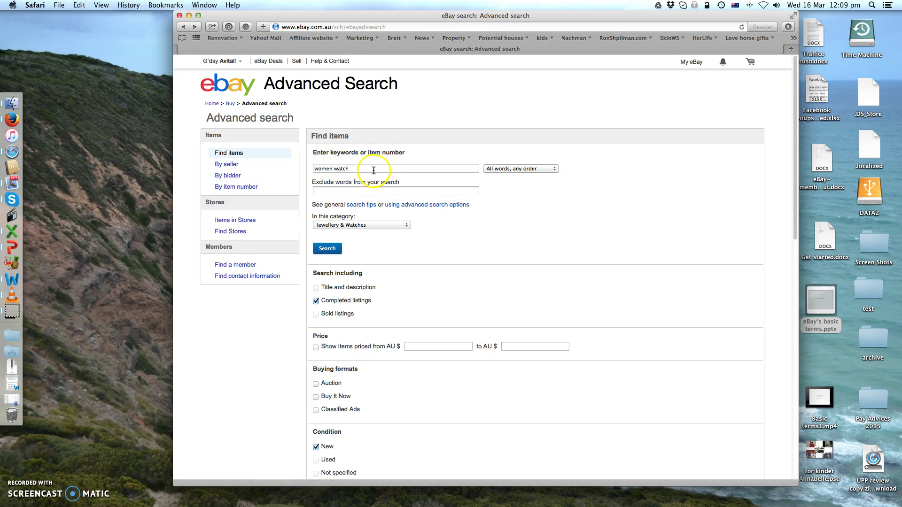
click(363, 226)
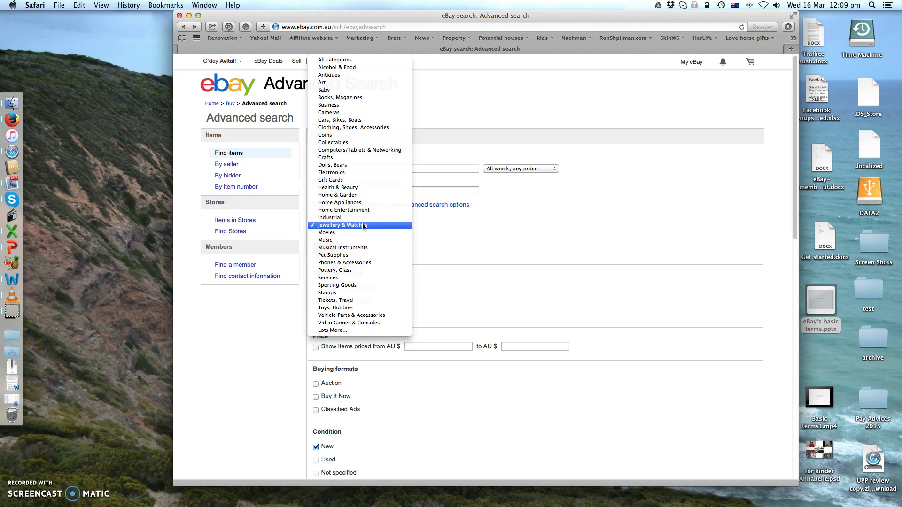
click(379, 226)
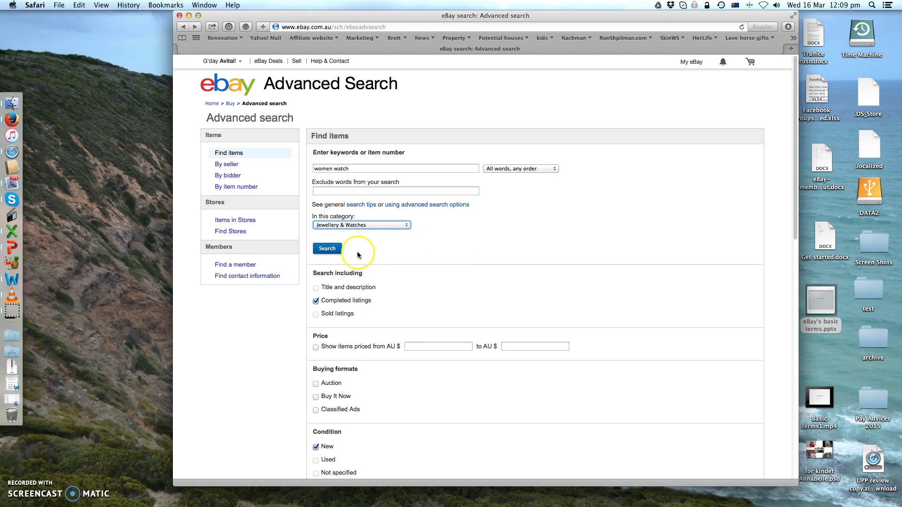
scroll(355, 254, down, 3)
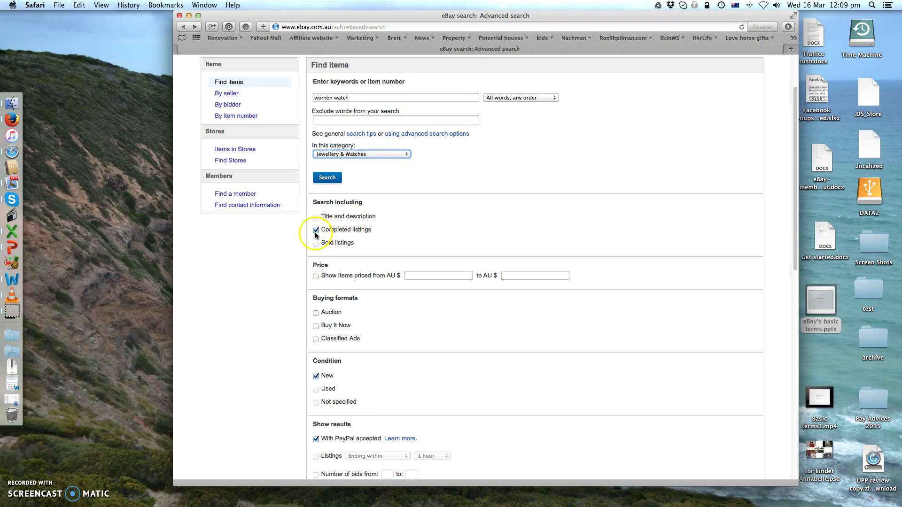
click(315, 231)
scroll(315, 248, up, 1)
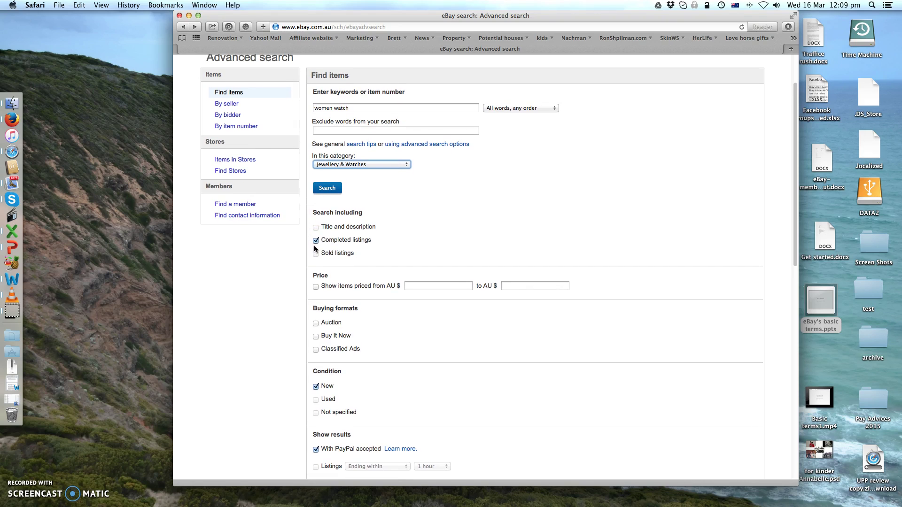
scroll(414, 298, down, 5)
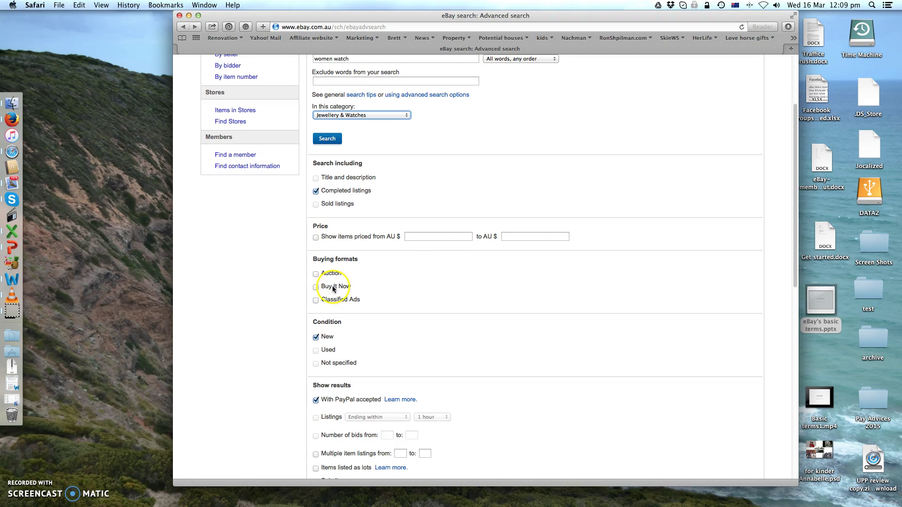
scroll(445, 290, down, 8)
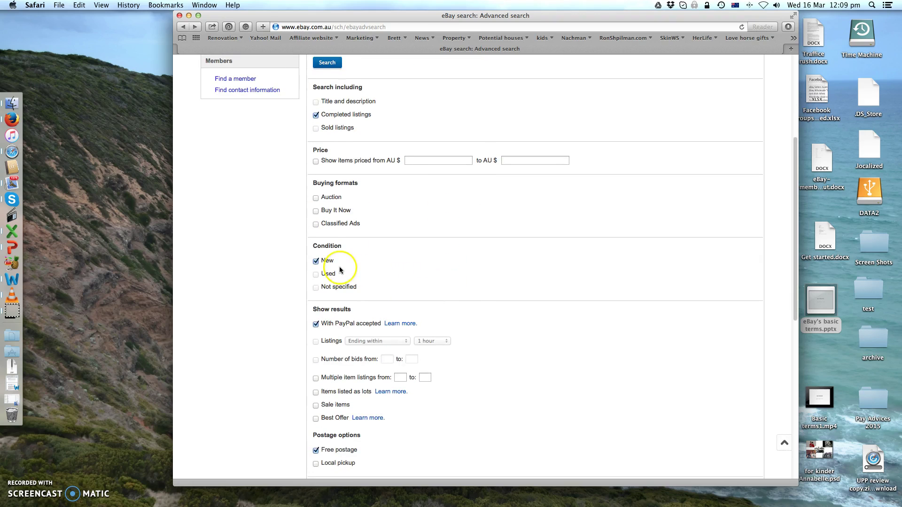
scroll(434, 277, down, 9)
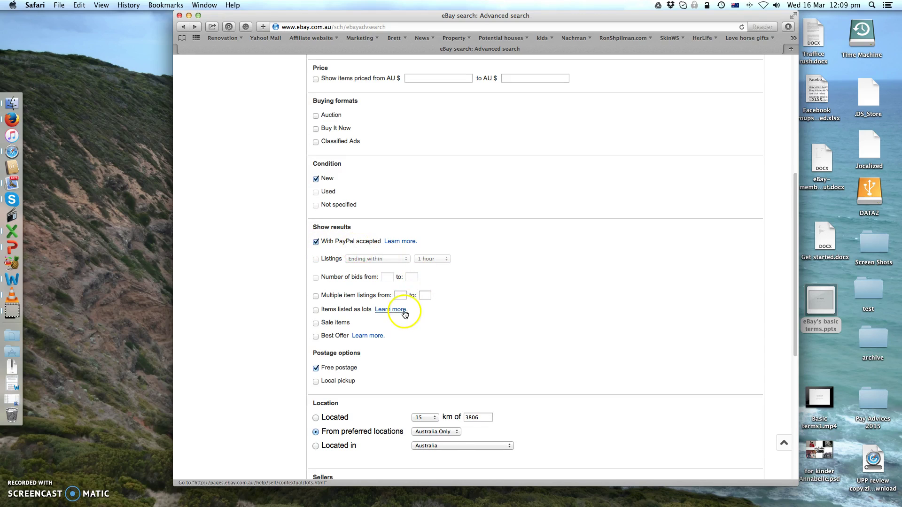
scroll(400, 312, down, 10)
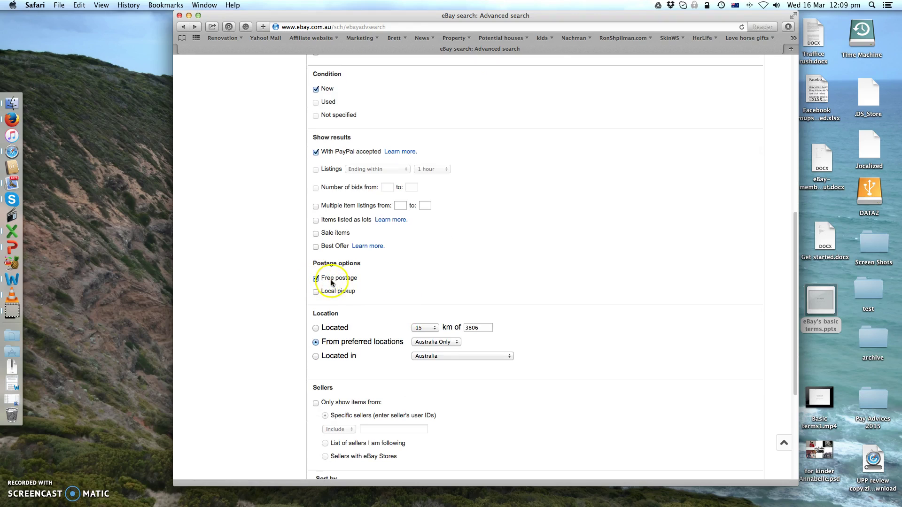
click(317, 305)
scroll(371, 306, down, 3)
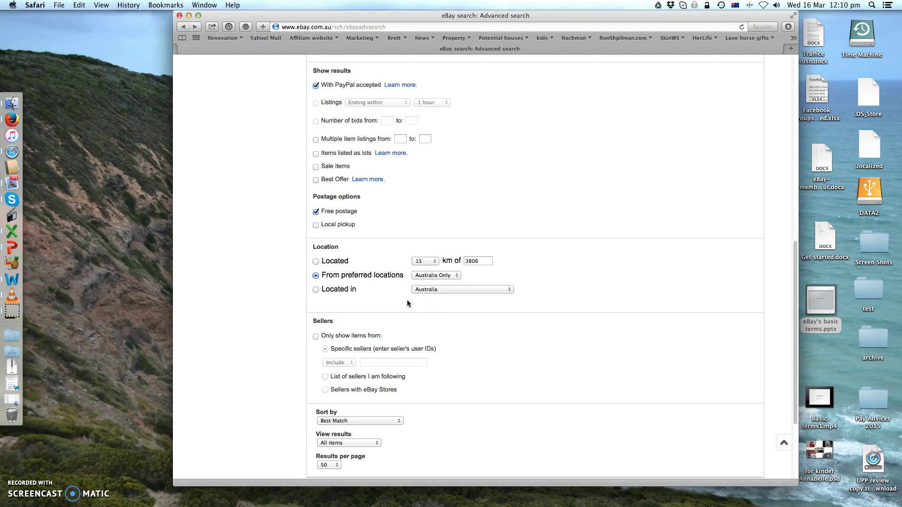
click(446, 278)
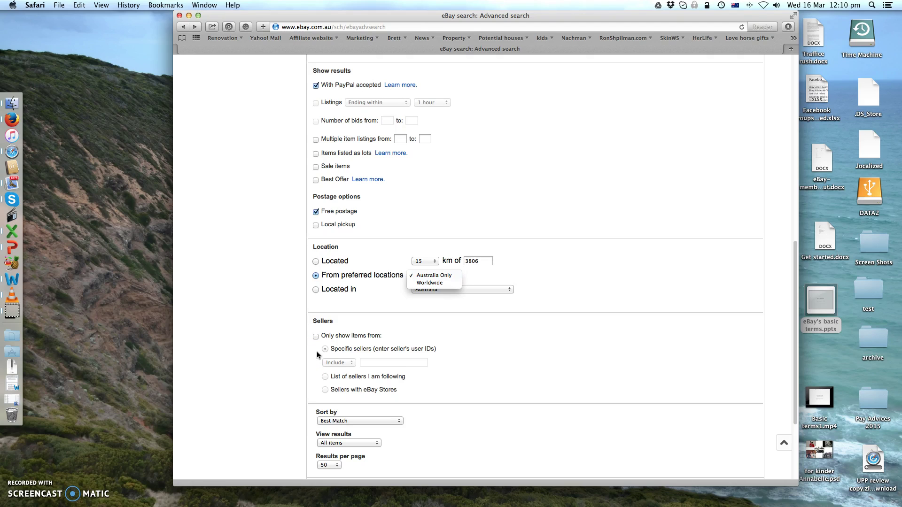
click(447, 277)
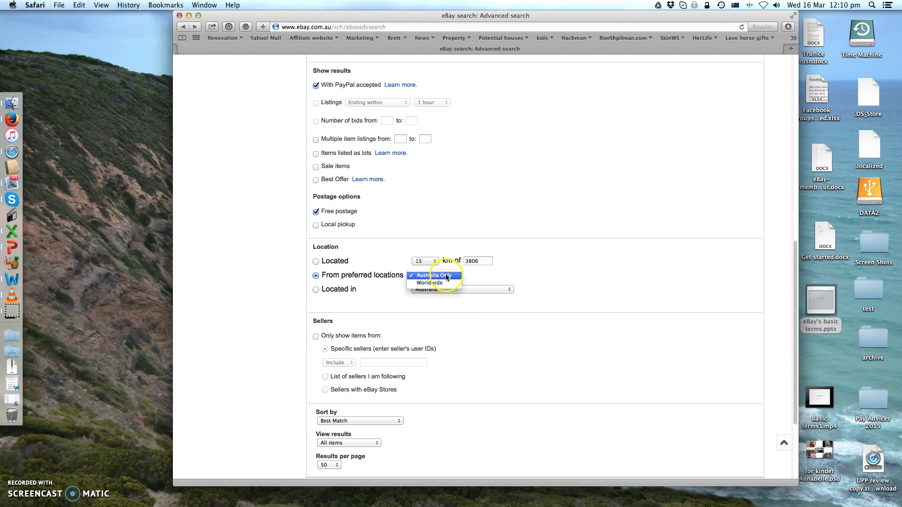
click(447, 277)
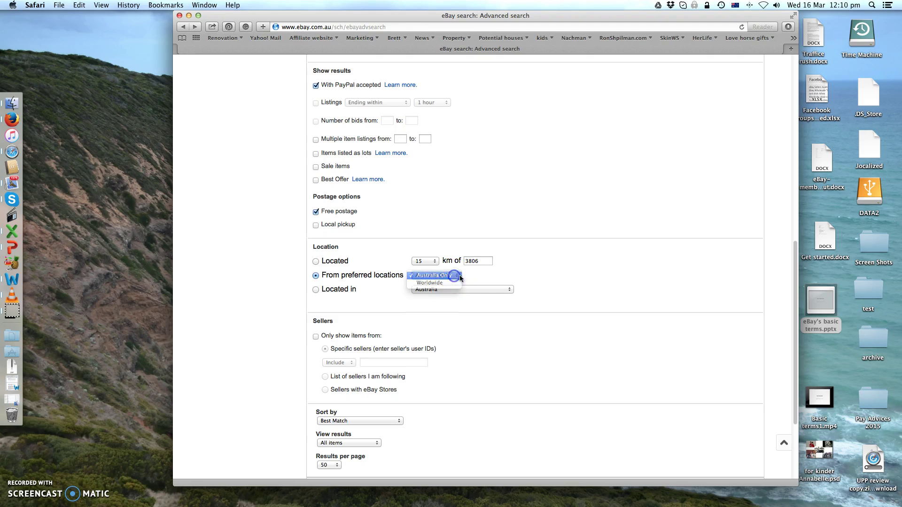
click(454, 278)
scroll(472, 346, down, 5)
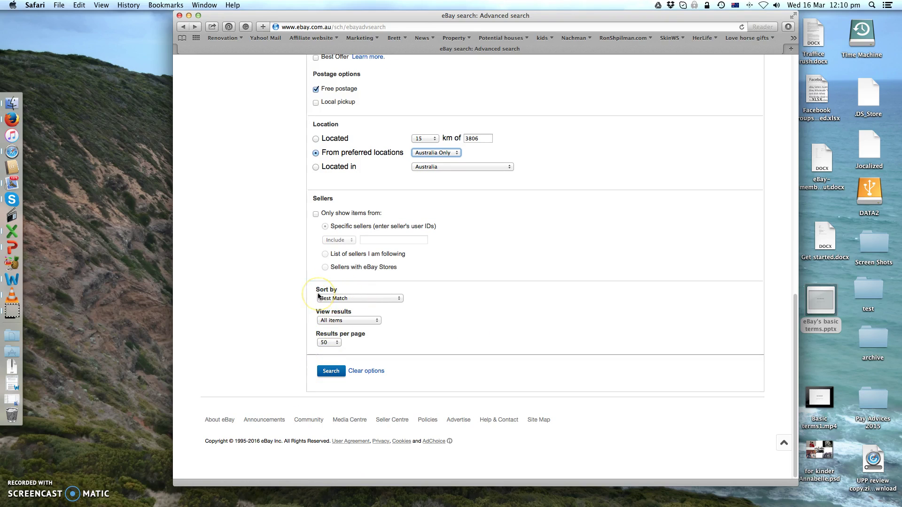
Step: Keep sorting on Best Match and submit the women watch advanced search
click(352, 301)
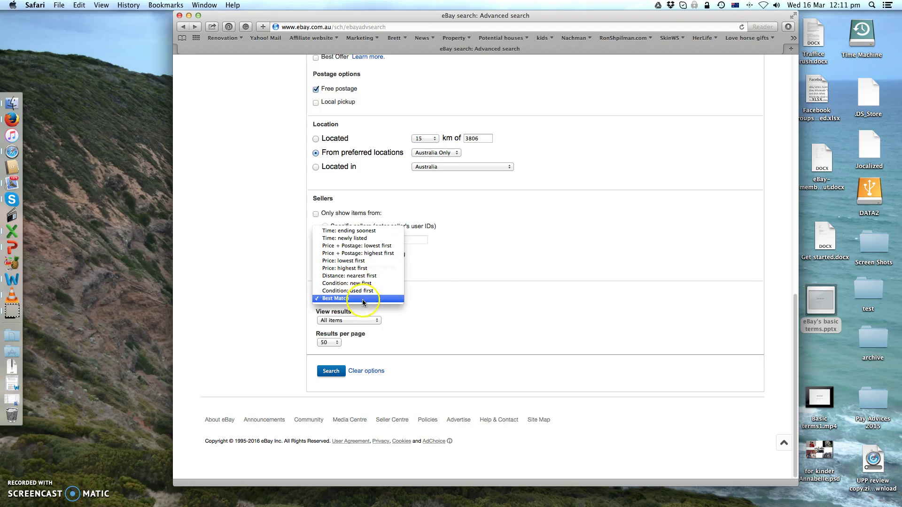
click(473, 295)
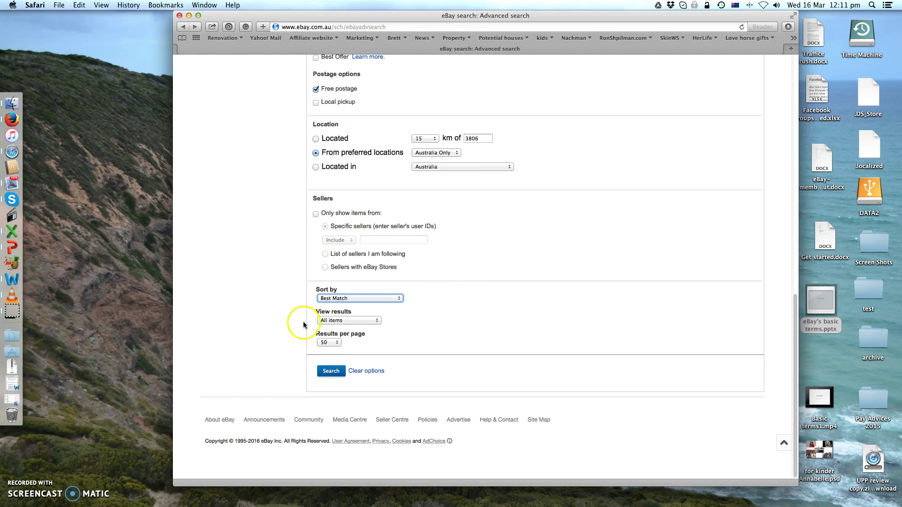
click(331, 373)
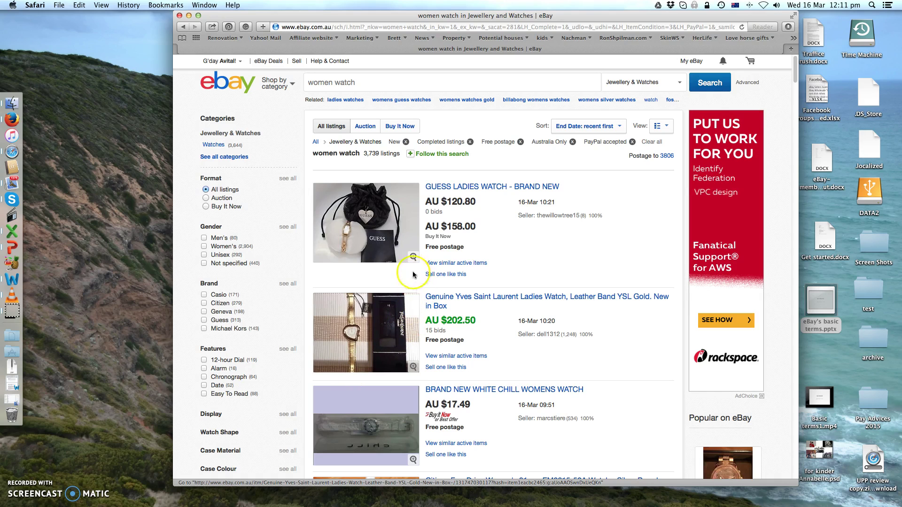
Step: Browse the results and open the Genuine Yves Saint Laurent Ladies Watch listing, sold for AU $202.50
scroll(398, 249, down, 2)
scroll(398, 249, down, 8)
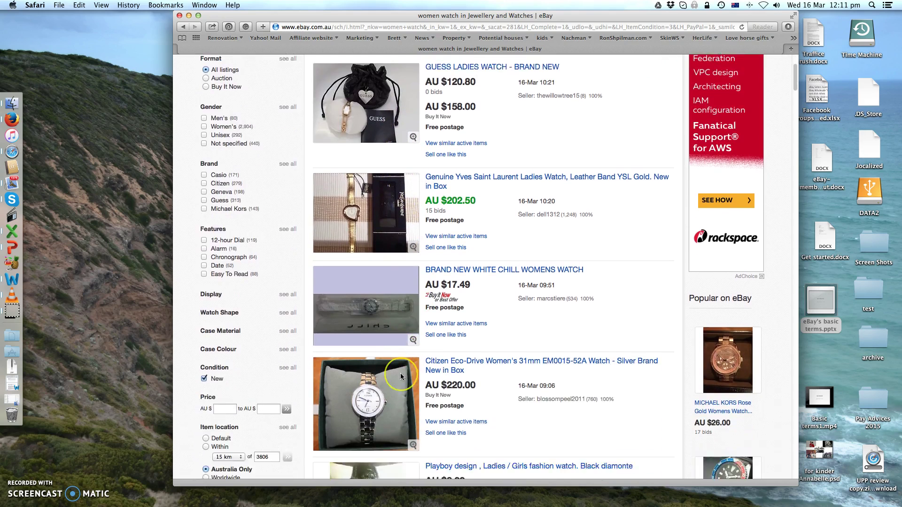
scroll(401, 373, up, 5)
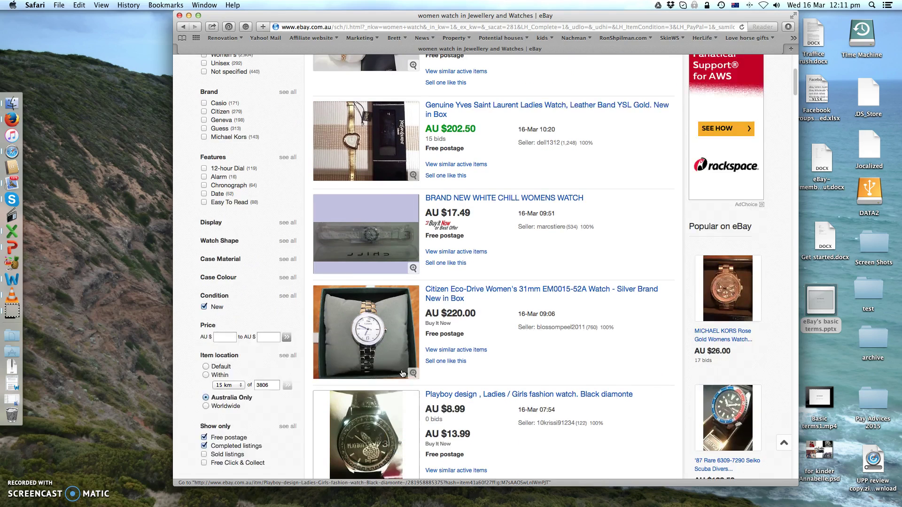
scroll(402, 374, up, 1)
click(452, 228)
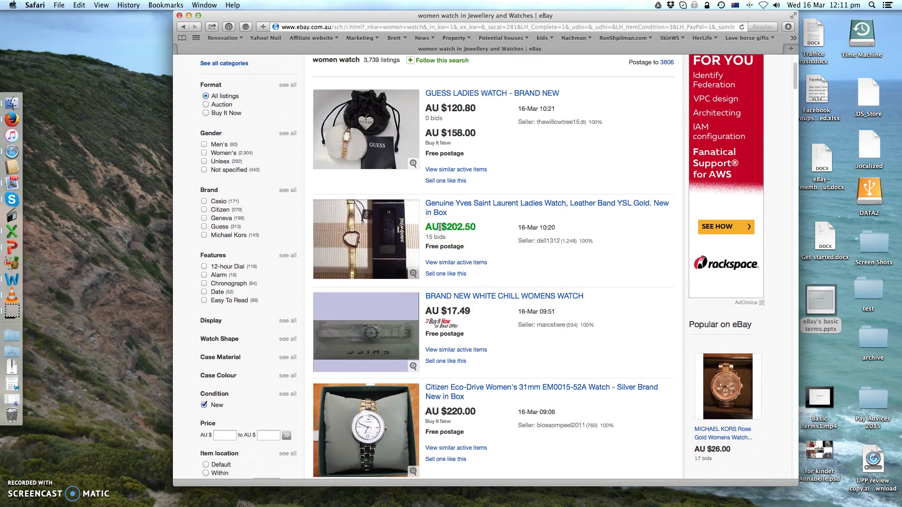
click(473, 121)
scroll(466, 324, down, 3)
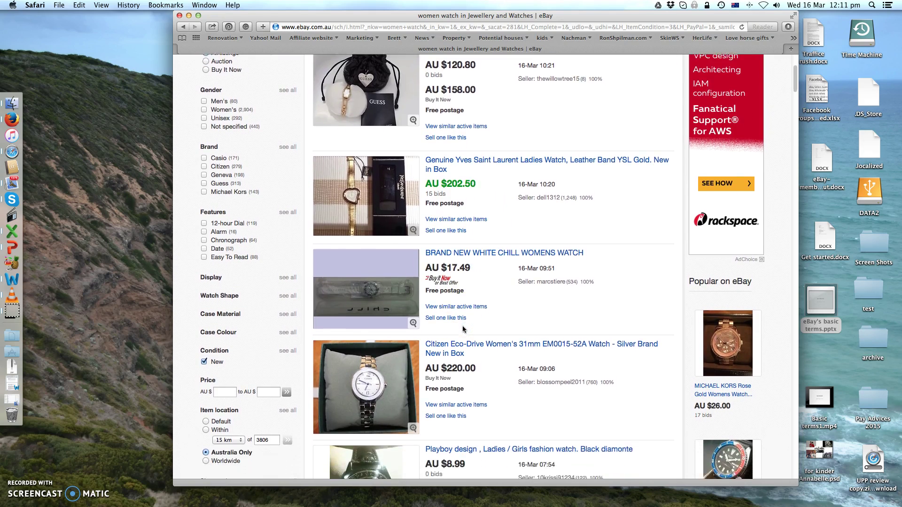
scroll(465, 339, down, 15)
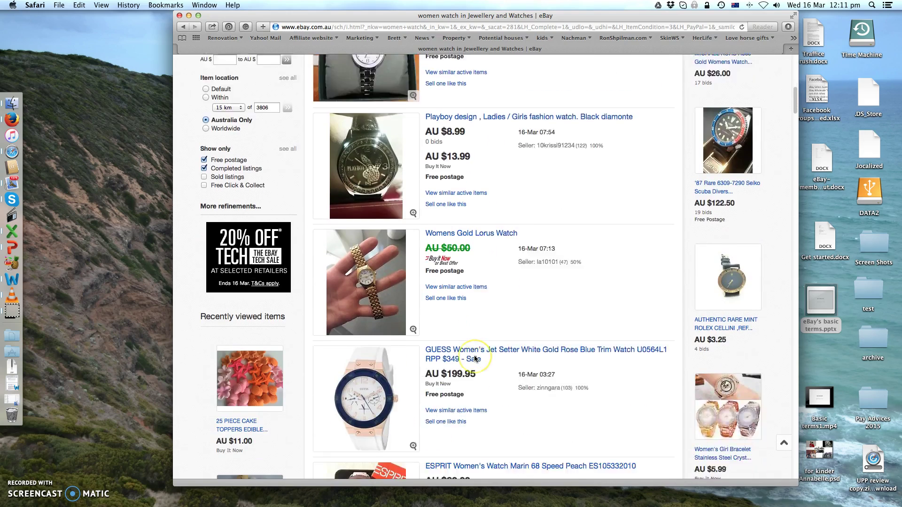
scroll(475, 357, down, 5)
scroll(475, 356, up, 10)
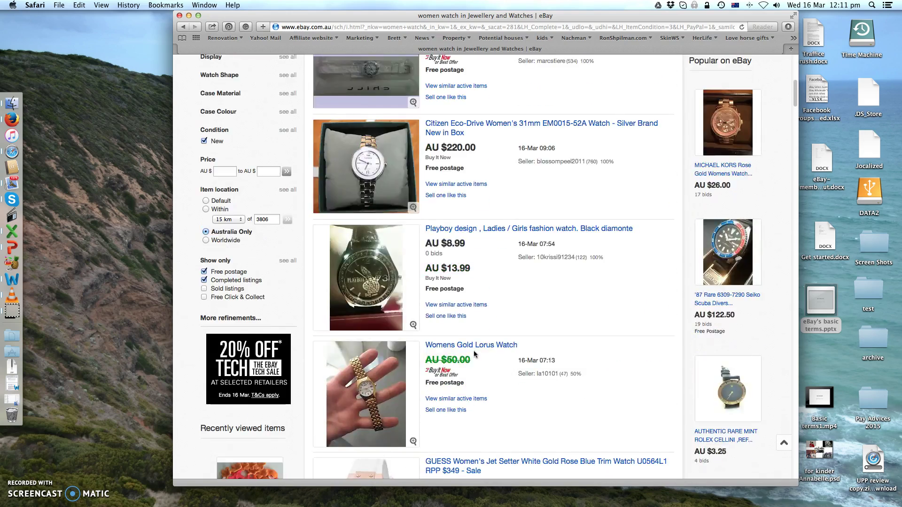
scroll(475, 355, up, 15)
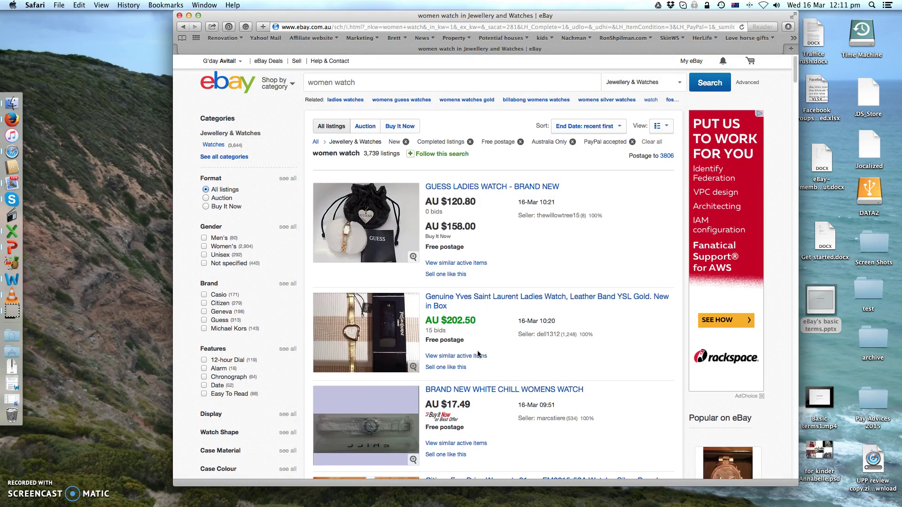
click(487, 323)
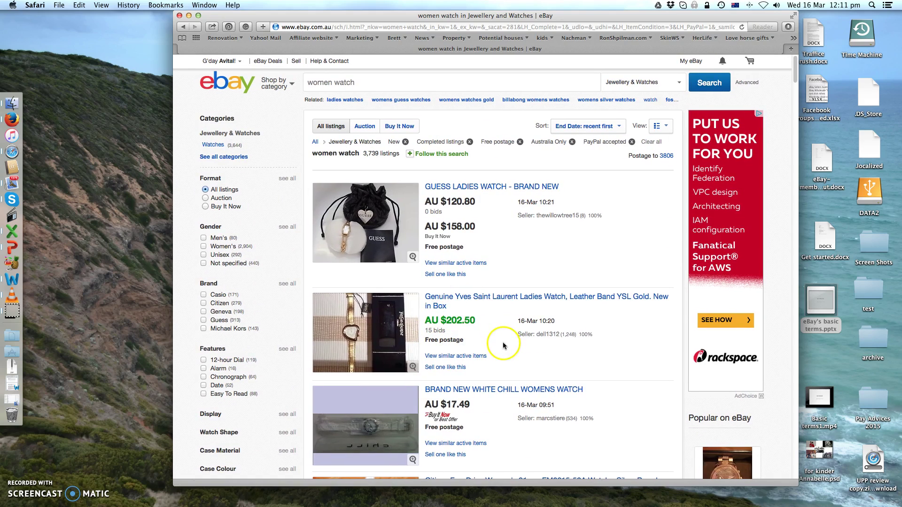
click(482, 300)
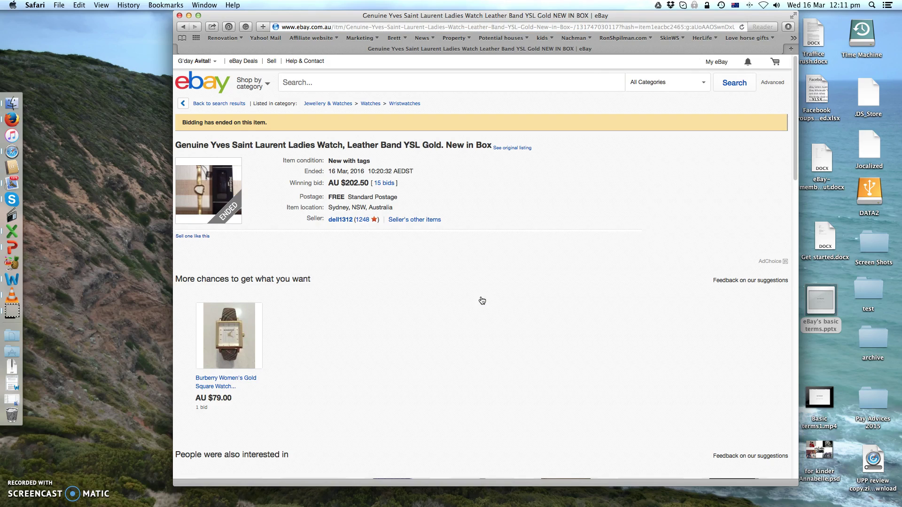
Step: View the YSL watch's bid history and highlight its AU $150.00 starting price
click(388, 186)
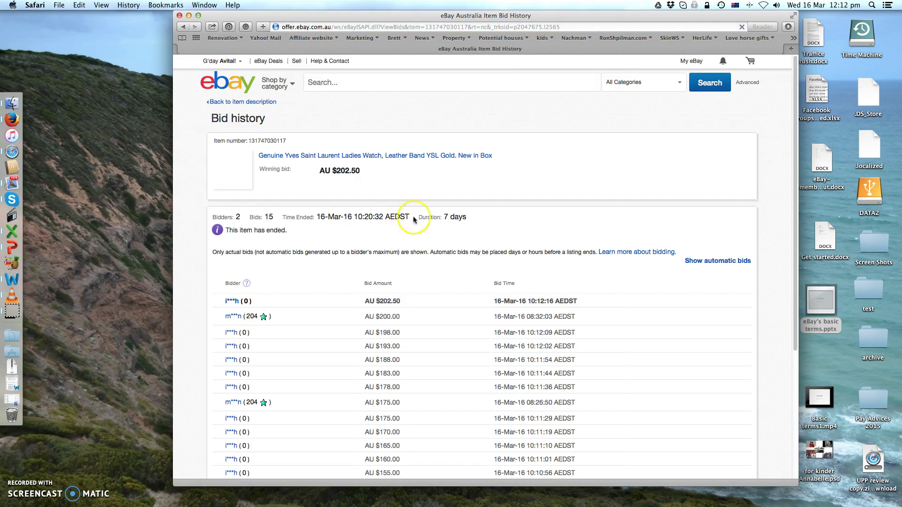
scroll(415, 322, down, 5)
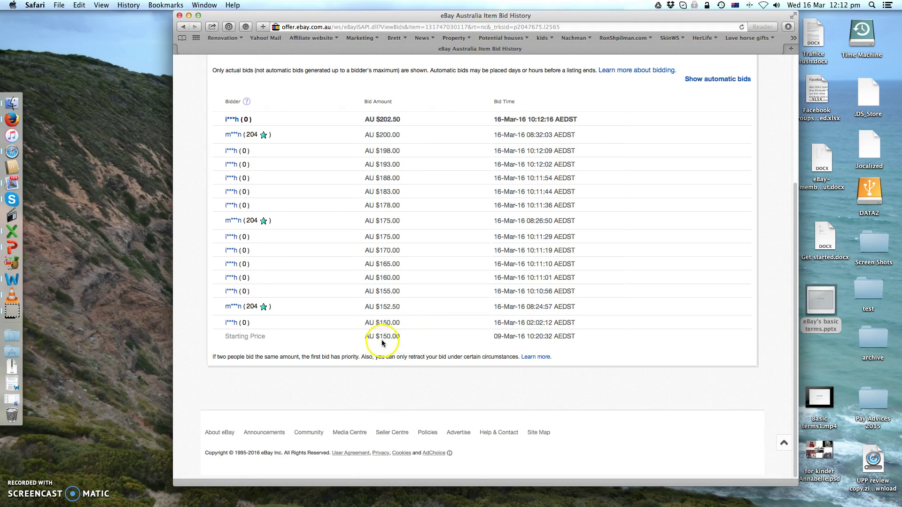
click(379, 337)
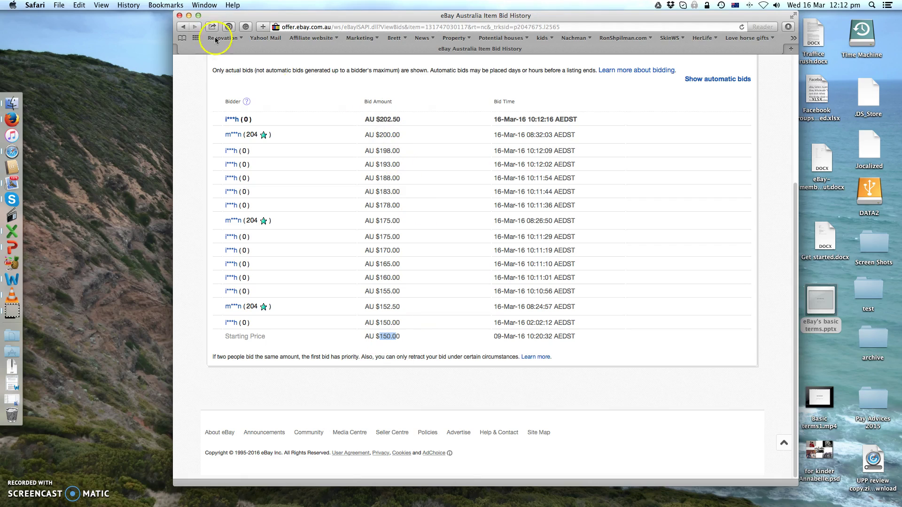
Step: Go back through the listing to the 3,739 women watch search results
click(184, 27)
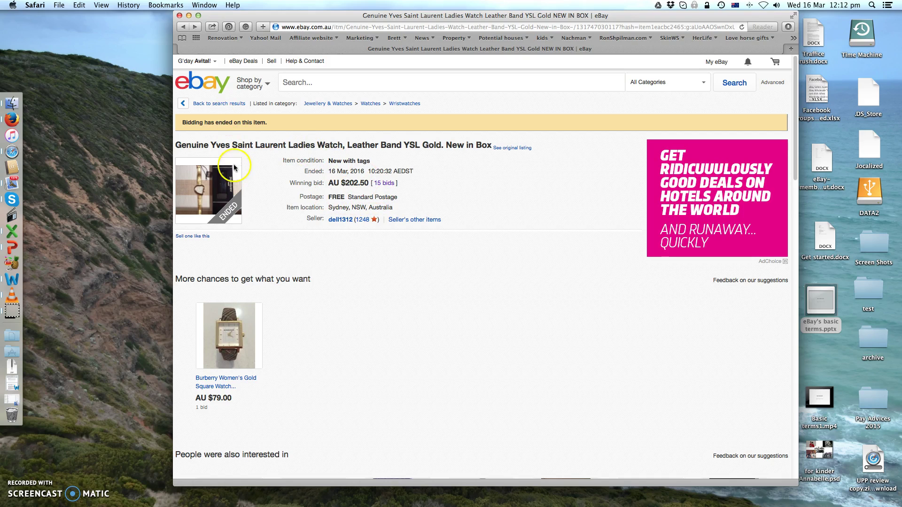
click(183, 27)
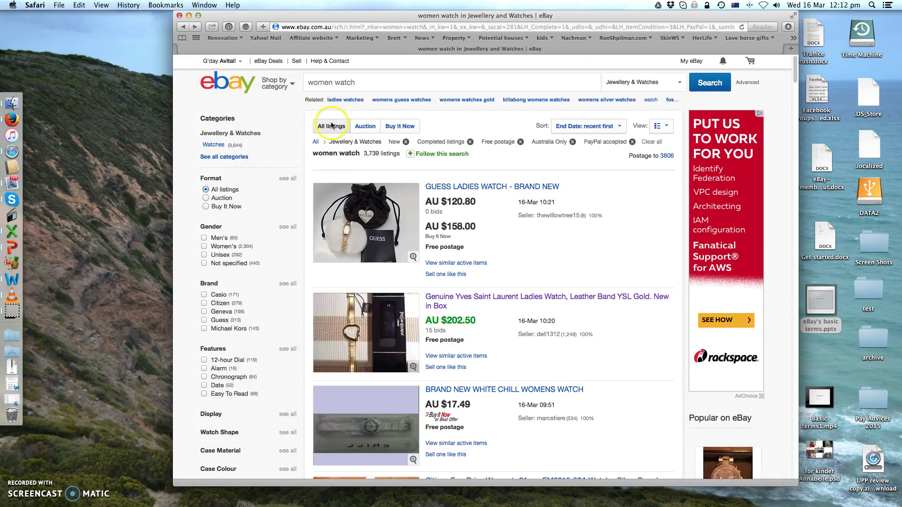
scroll(493, 282, down, 2)
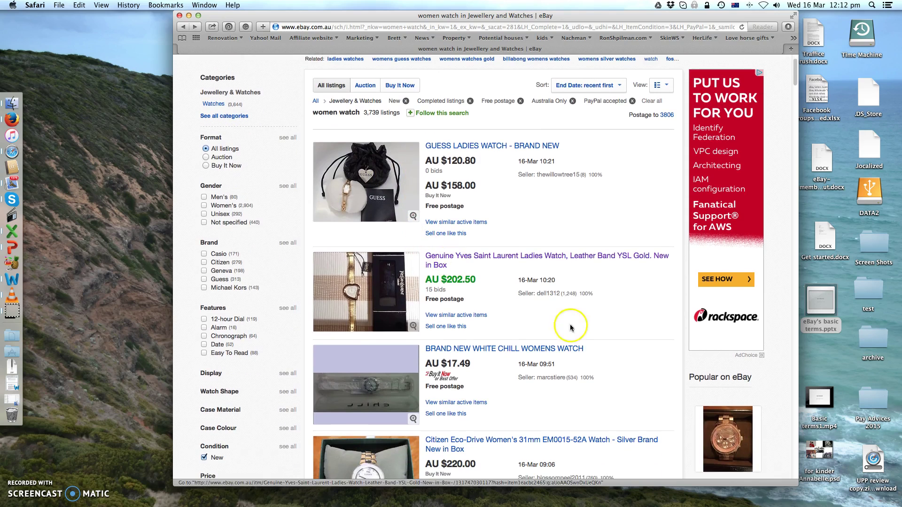
click(475, 318)
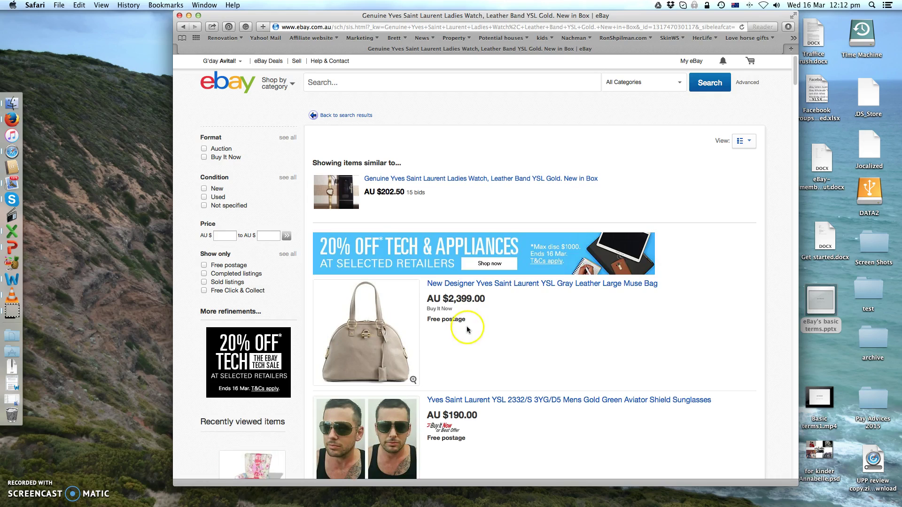
scroll(475, 310, down, 3)
scroll(475, 300, down, 10)
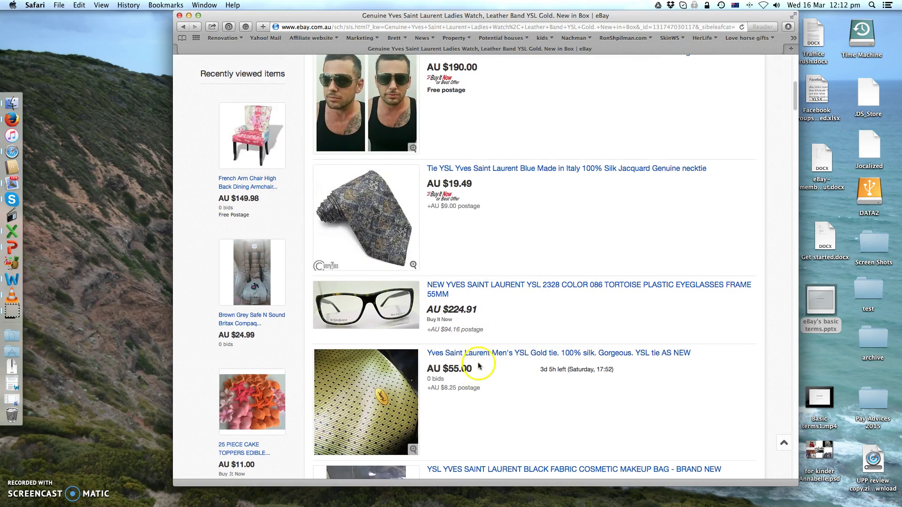
scroll(472, 362, up, 8)
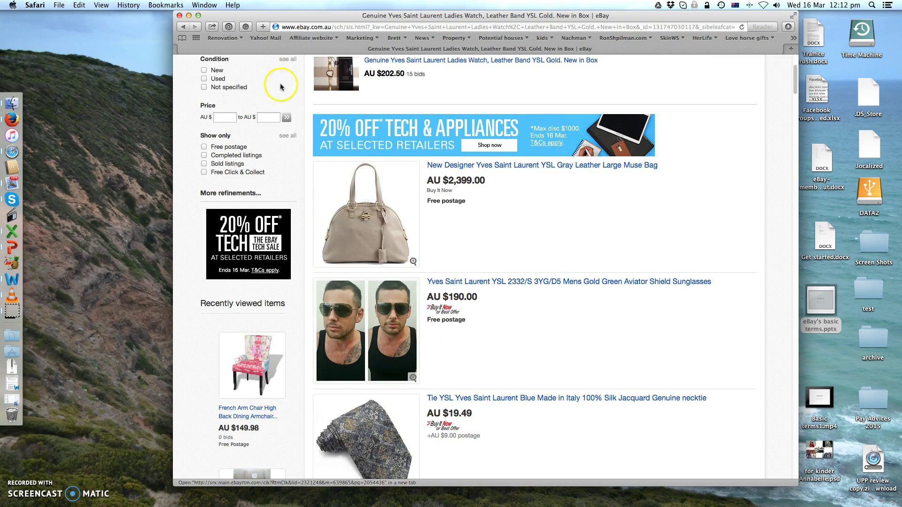
scroll(442, 252, up, 4)
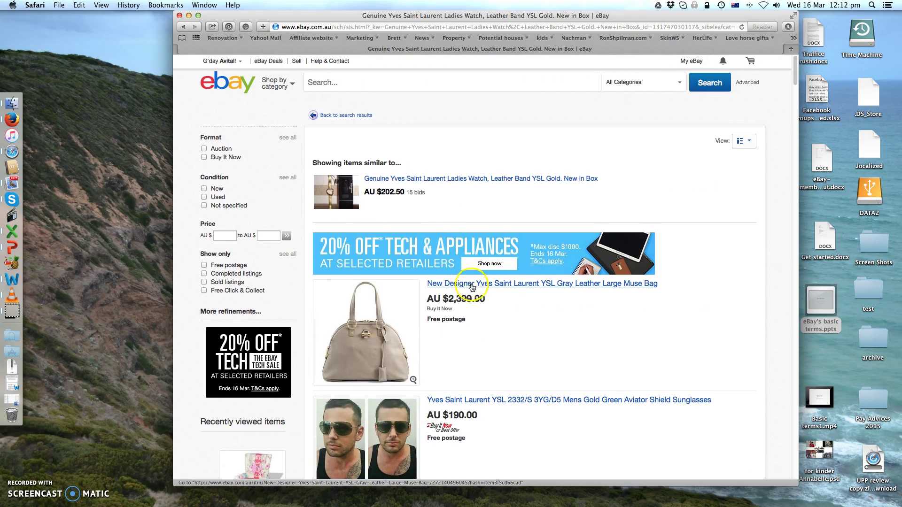
scroll(470, 315, down, 10)
scroll(472, 324, down, 20)
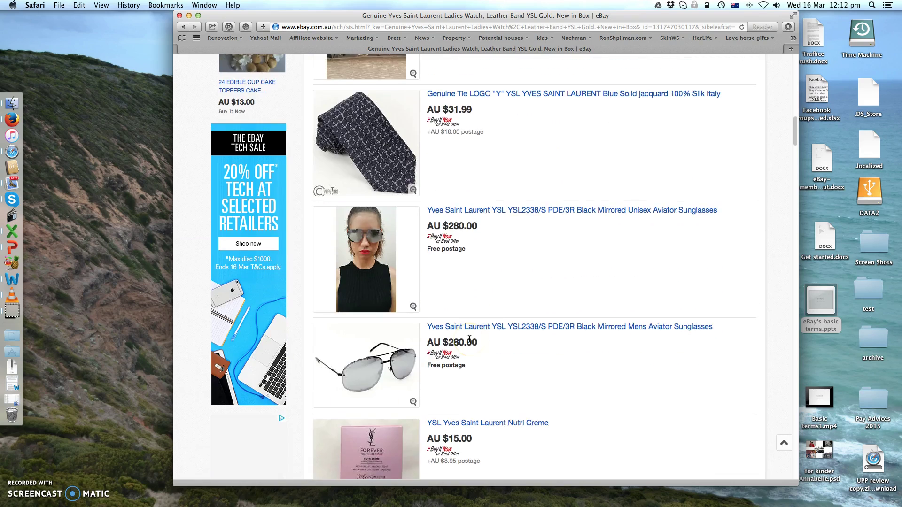
scroll(469, 338, down, 20)
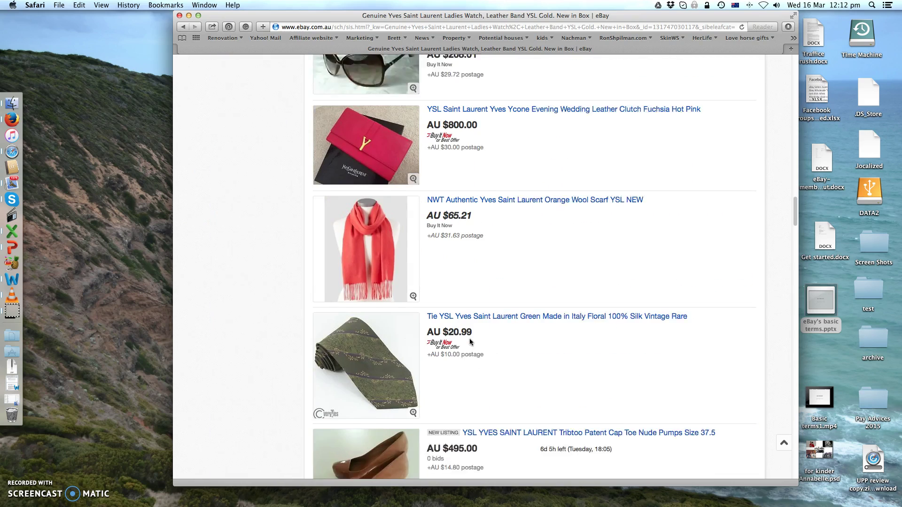
scroll(470, 338, down, 2)
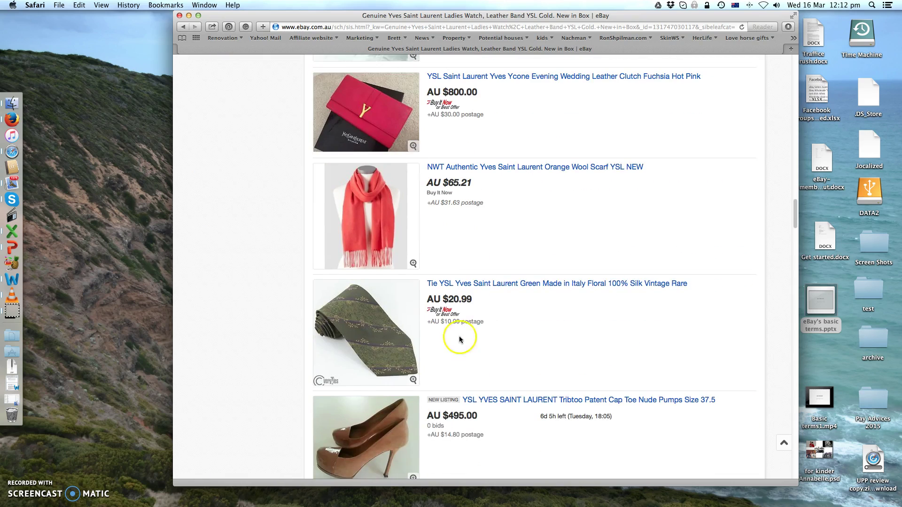
click(182, 27)
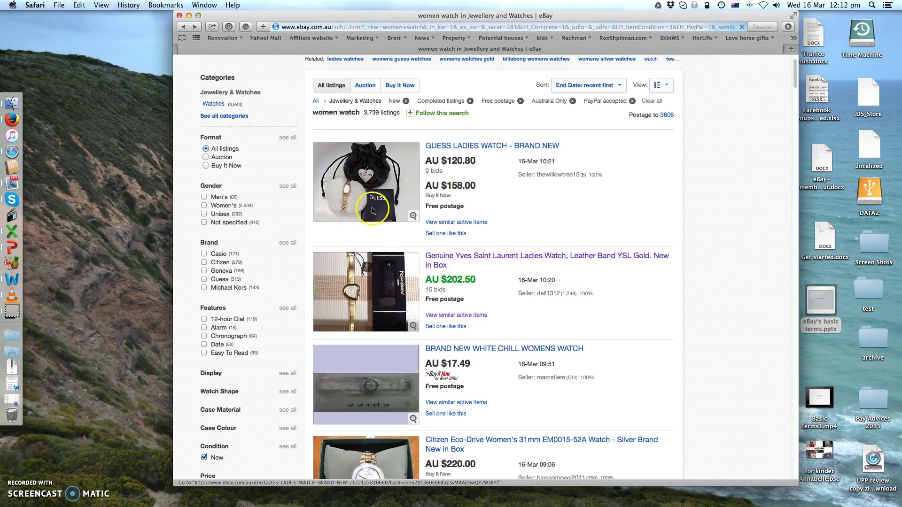
Step: Leave the women watch results and go back to the Advanced Search form
scroll(573, 358, down, 3)
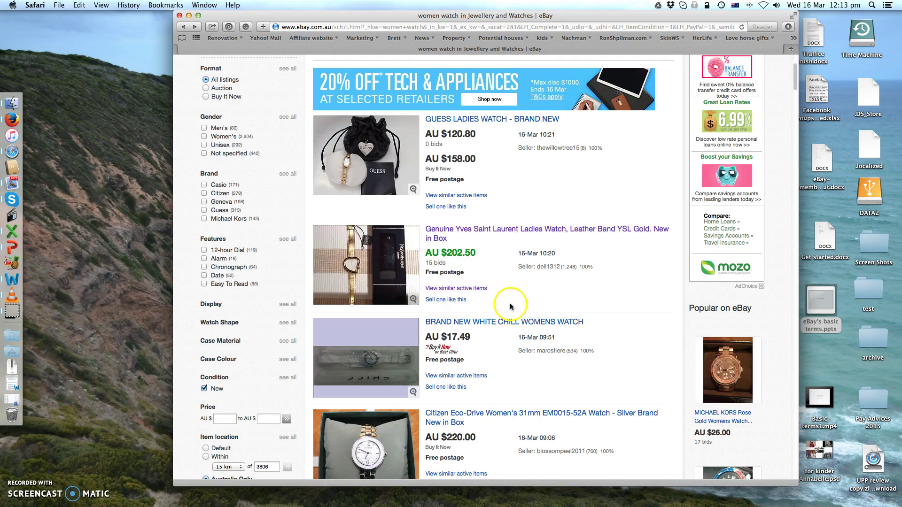
click(181, 27)
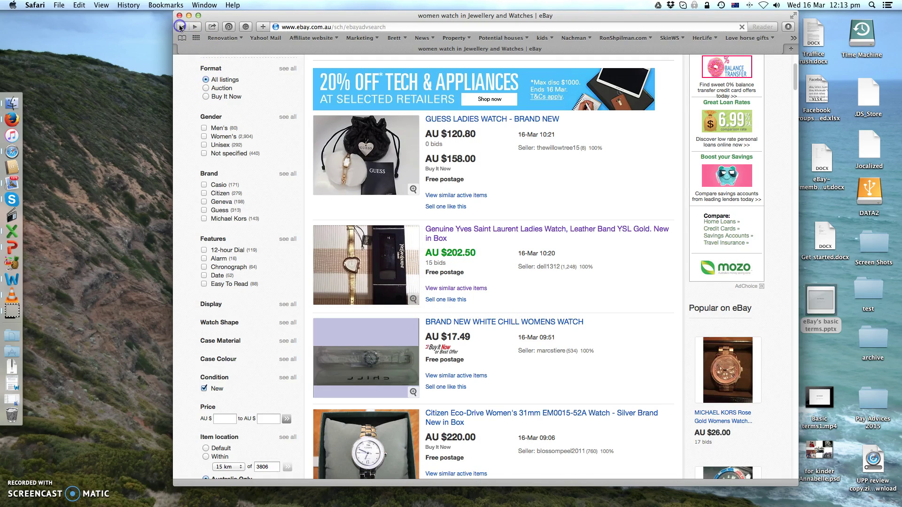
Step: Swap the Completed listings filter for Sold listings and rerun the women watch search
scroll(417, 162, up, 10)
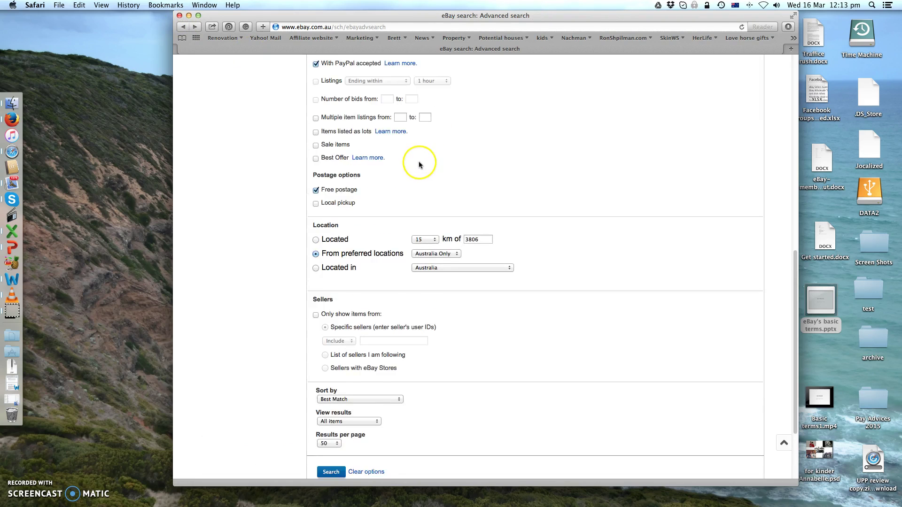
scroll(417, 165, up, 5)
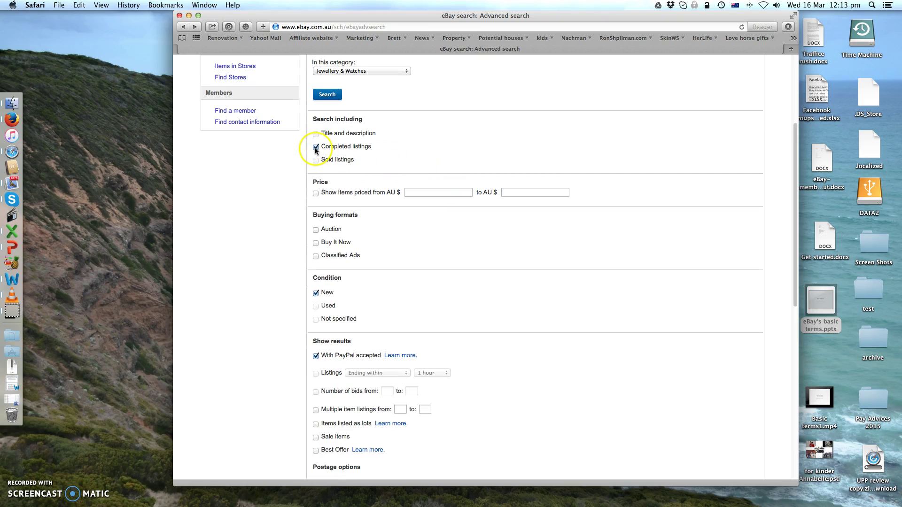
click(316, 148)
click(316, 160)
scroll(342, 329, down, 8)
scroll(342, 329, down, 4)
click(332, 433)
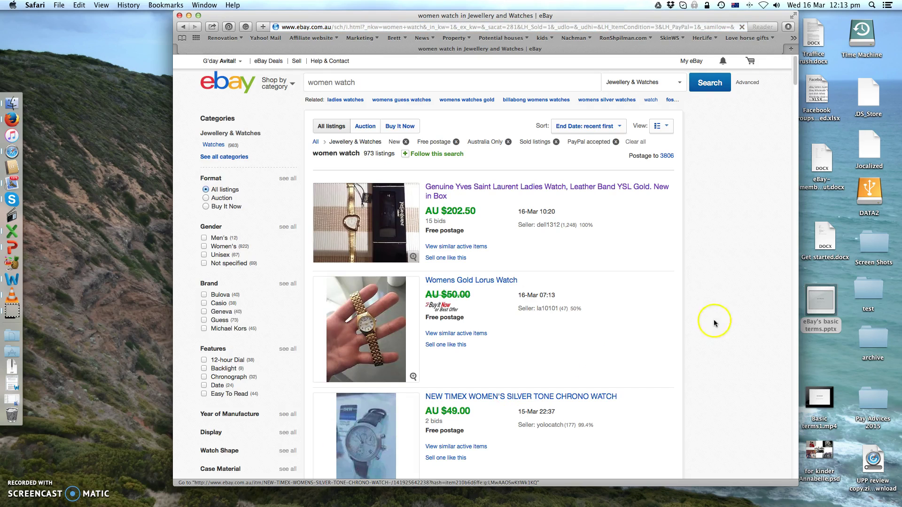
Step: Scroll through the 973 sold results, past the GUESS U0135L1 at AU $159.99
scroll(493, 310, down, 10)
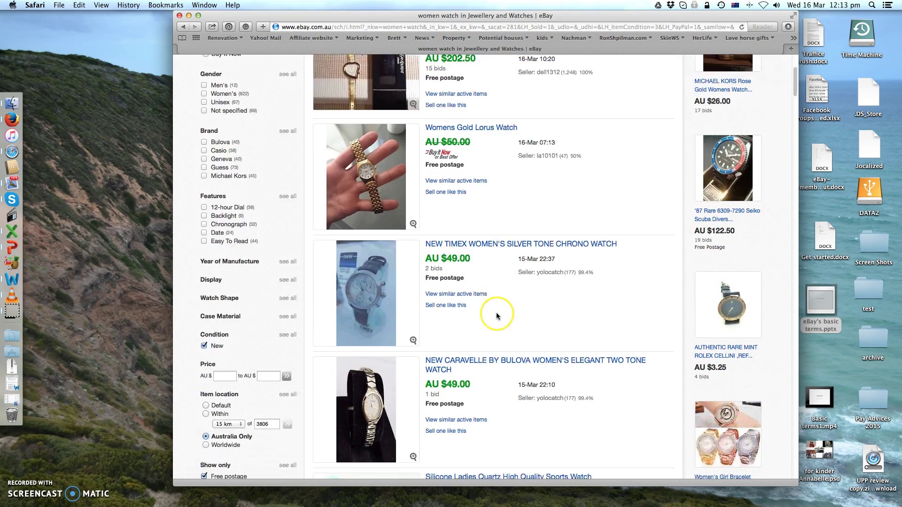
scroll(496, 316, down, 4)
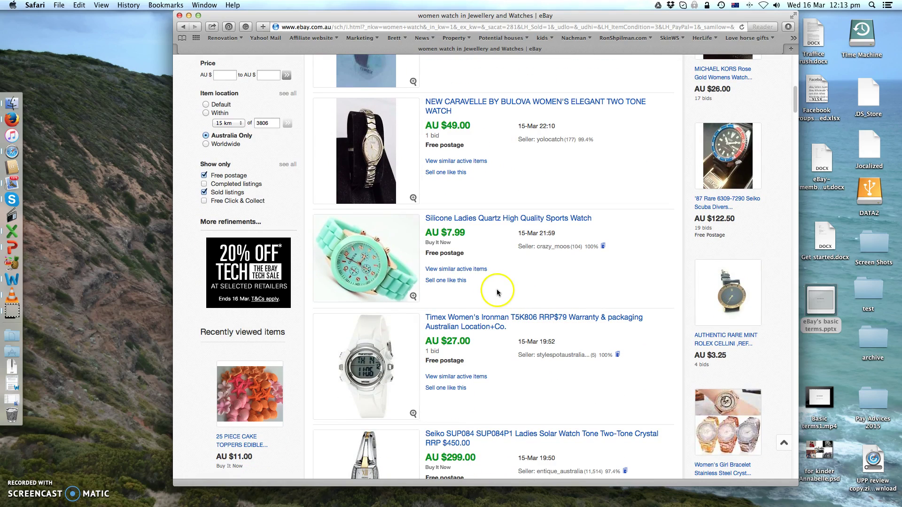
scroll(470, 273, down, 4)
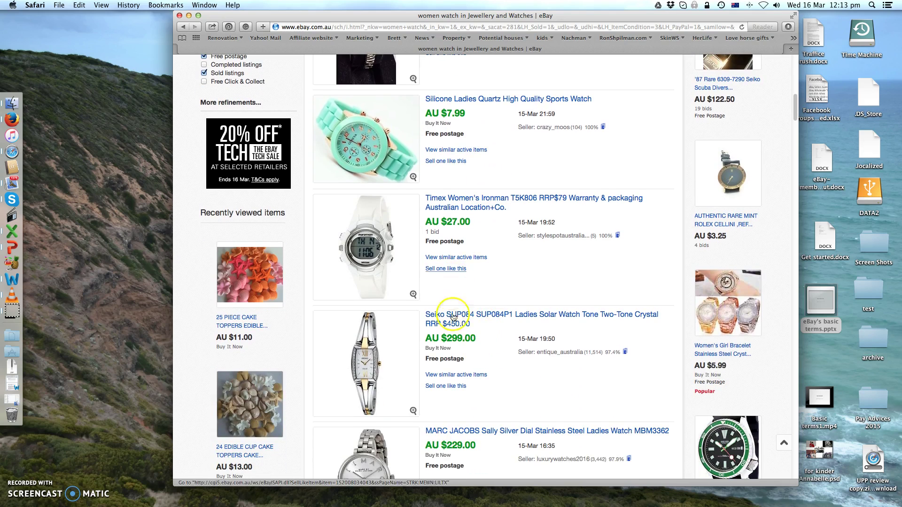
scroll(452, 336, down, 2)
scroll(452, 336, down, 5)
scroll(453, 337, down, 5)
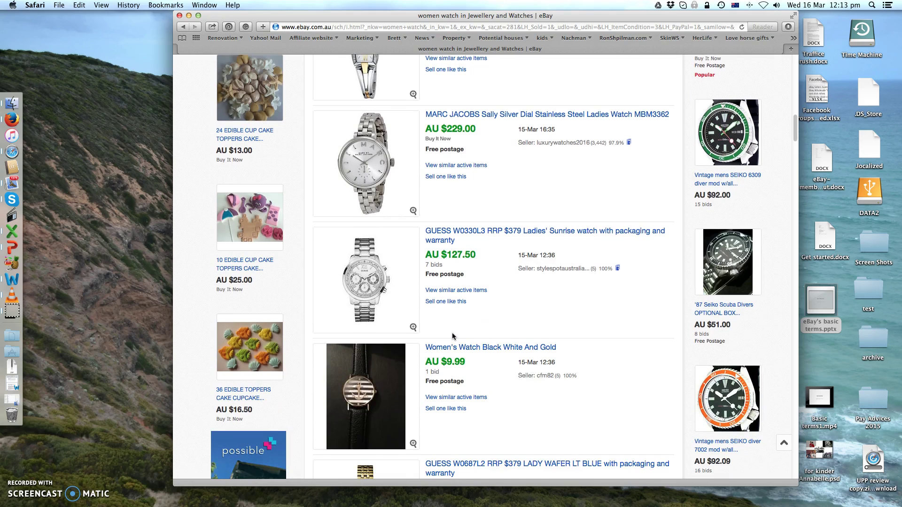
scroll(453, 337, down, 10)
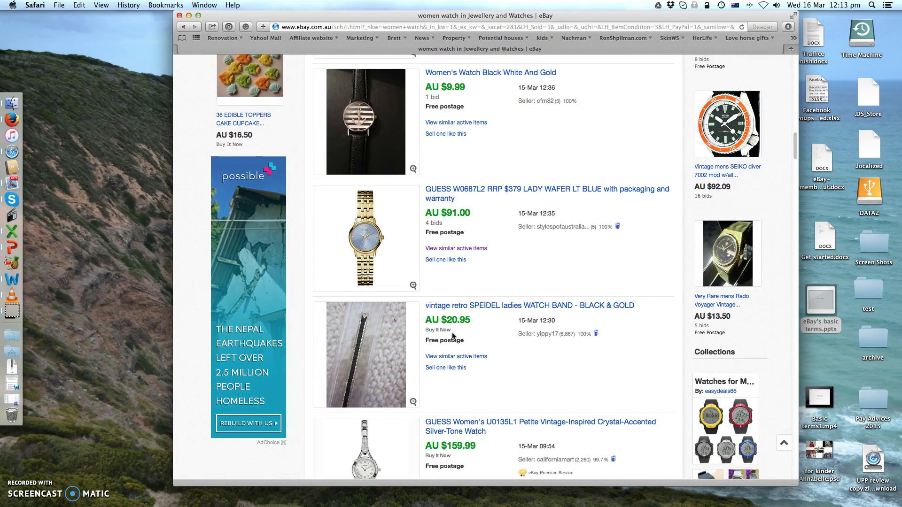
scroll(452, 337, down, 4)
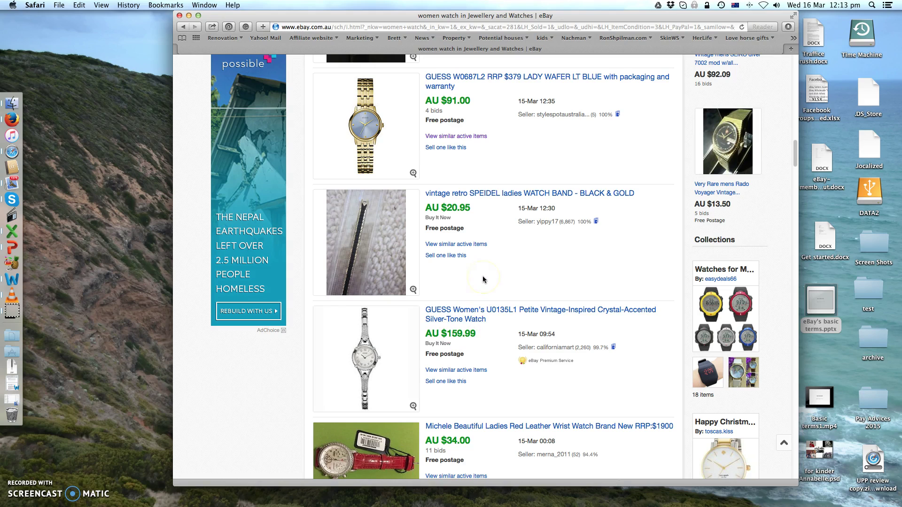
scroll(483, 278, down, 4)
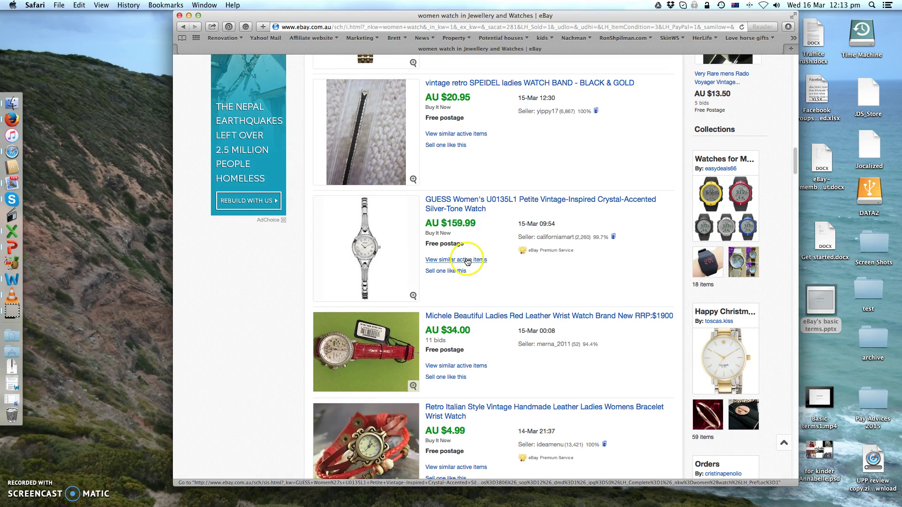
click(477, 204)
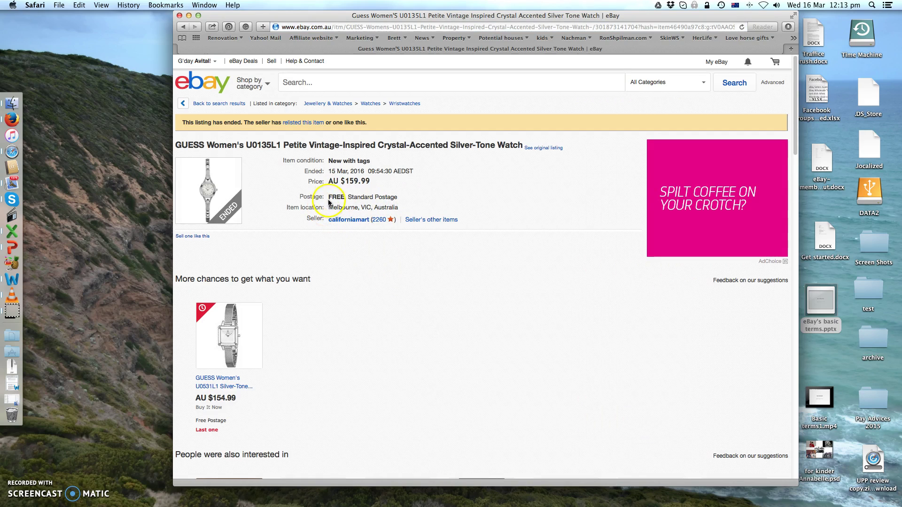
click(183, 29)
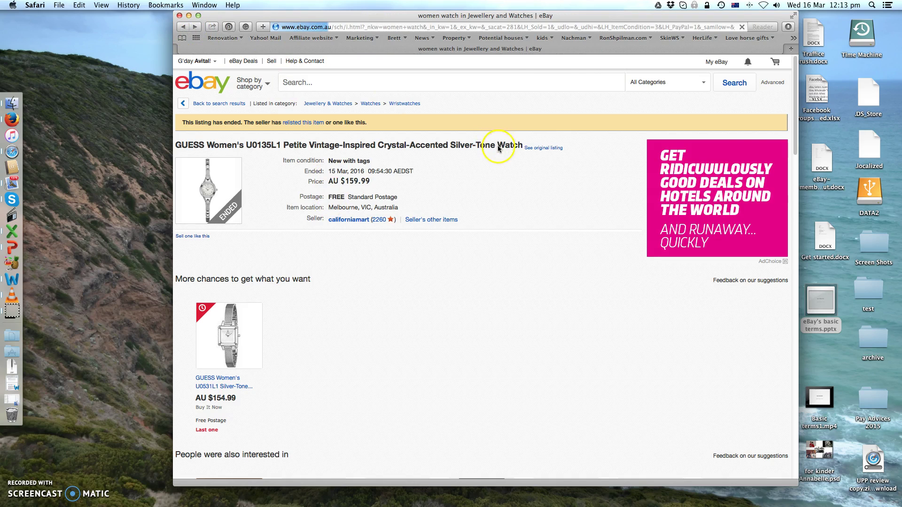
Step: Select the seller name on the sold SPEIDEL ladies watch band listing
scroll(575, 225, up, 2)
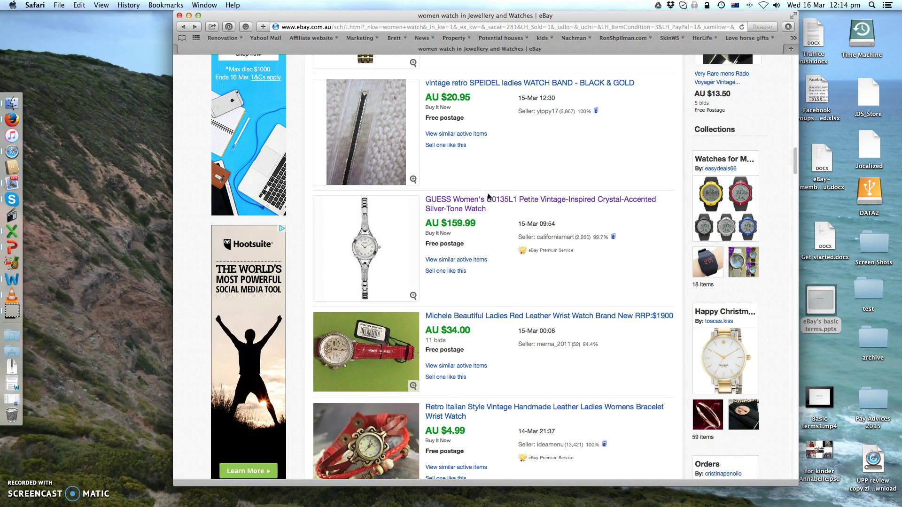
scroll(488, 197, up, 3)
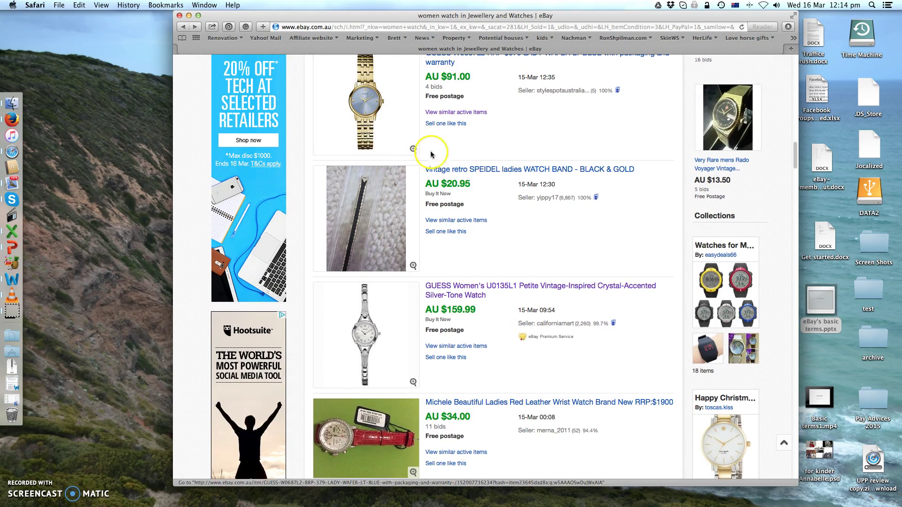
scroll(463, 183, up, 1)
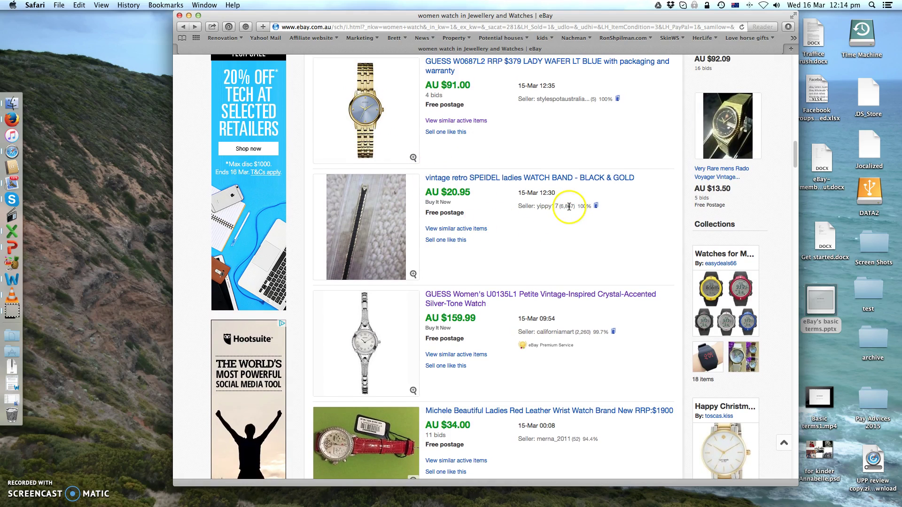
drag(535, 206, 575, 206)
scroll(570, 268, down, 3)
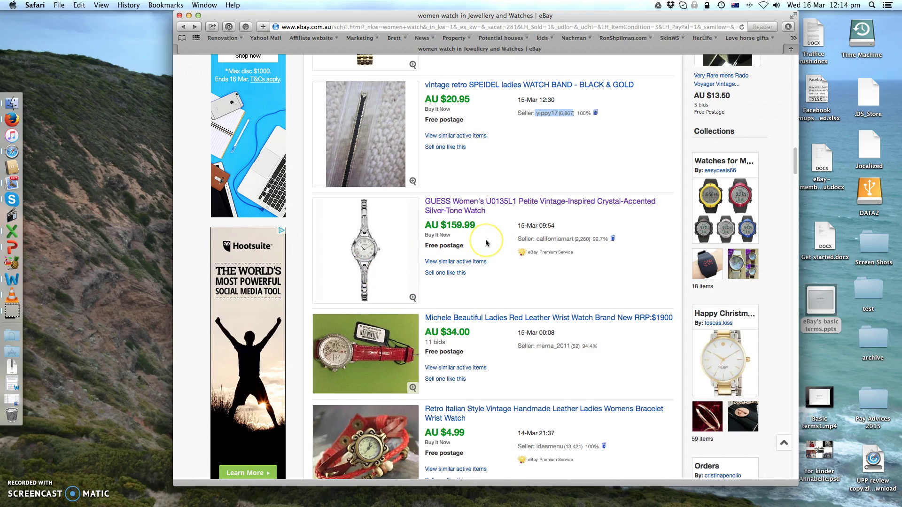
scroll(486, 242, down, 1)
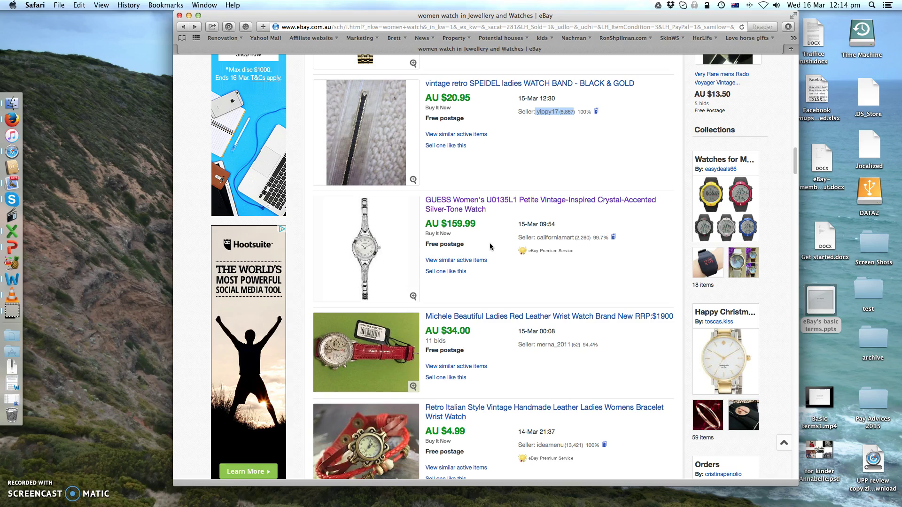
click(497, 289)
scroll(496, 290, down, 5)
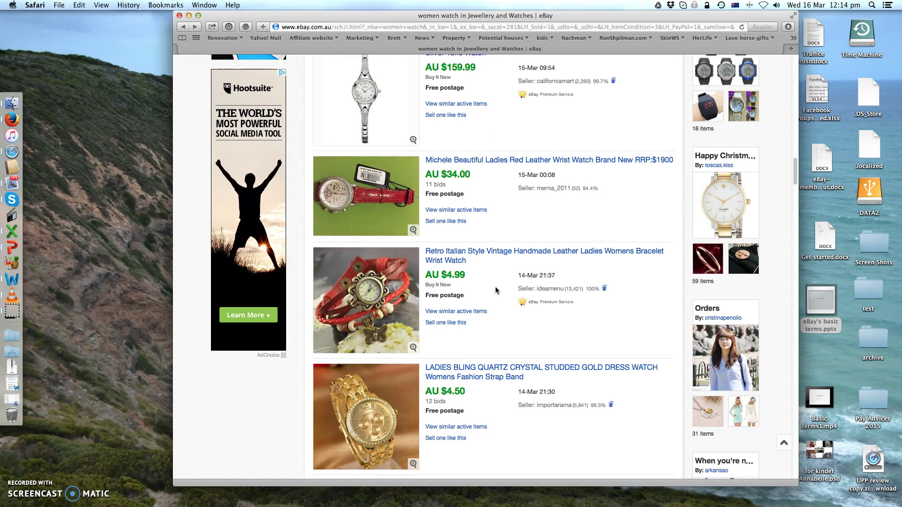
scroll(495, 291, up, 4)
click(285, 385)
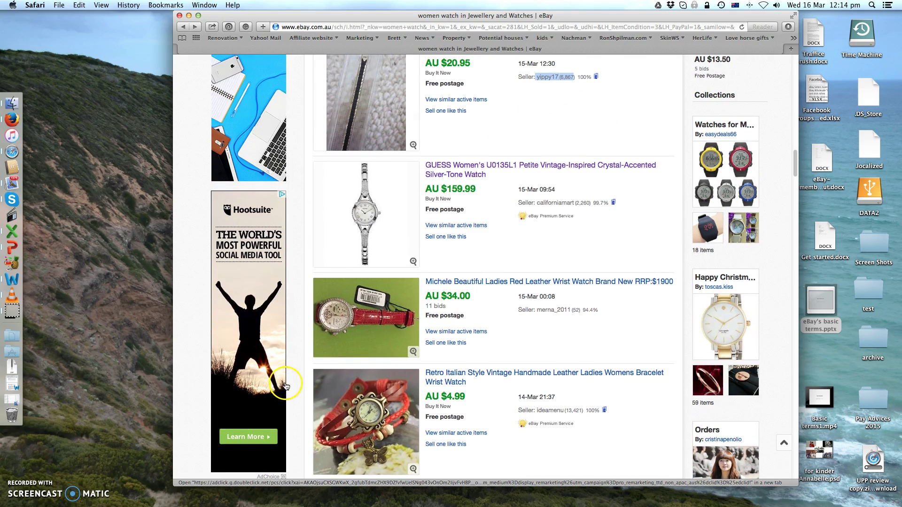